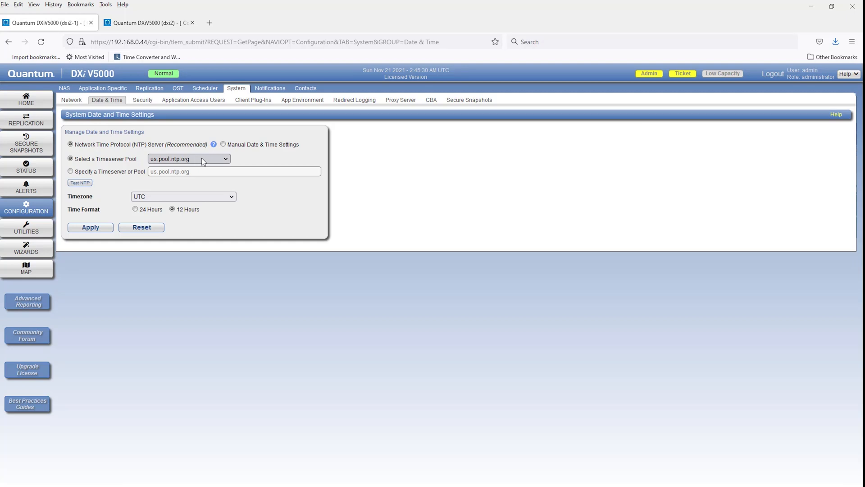
# Set the timeserver pool to us.pool.ntp.org and the timezone to America/Denver, and save the settings with the reboot deferred.
pyautogui.click(226, 160)
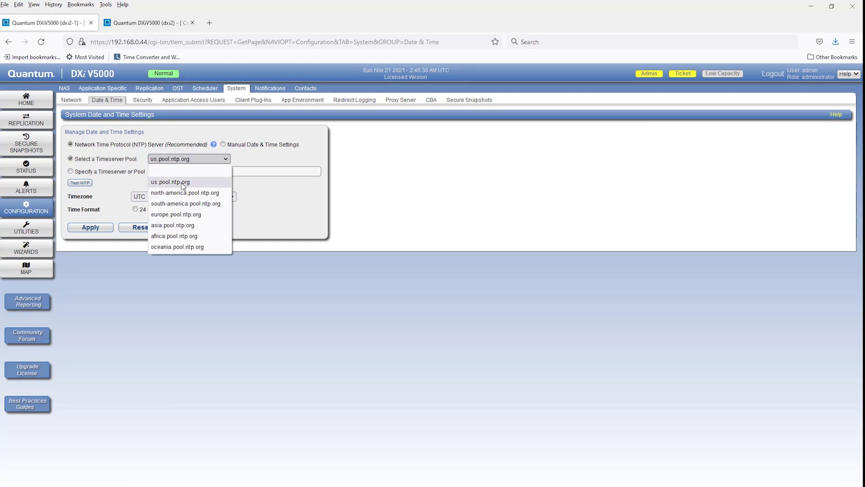
pyautogui.click(182, 182)
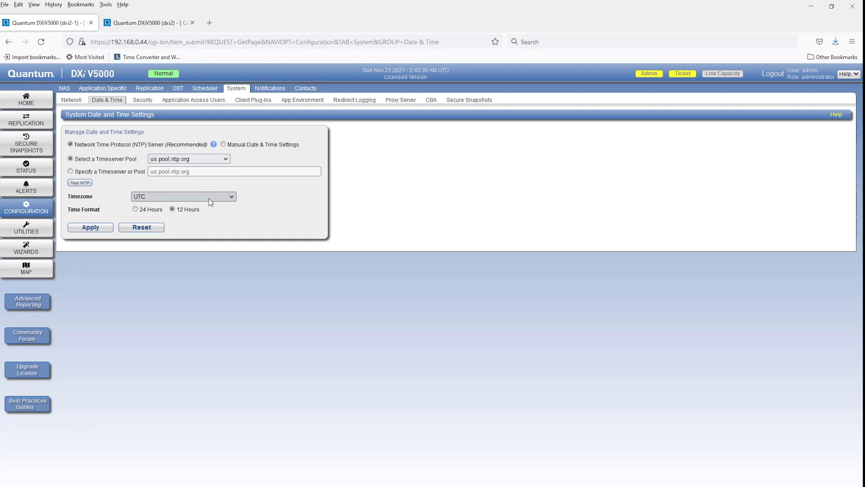
pyautogui.click(232, 197)
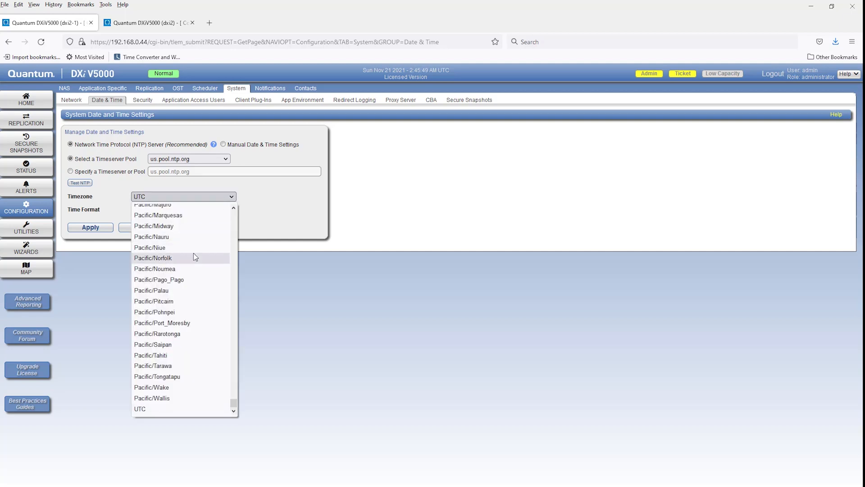
pyautogui.write('am')
pyautogui.scroll(-6, 223, 309)
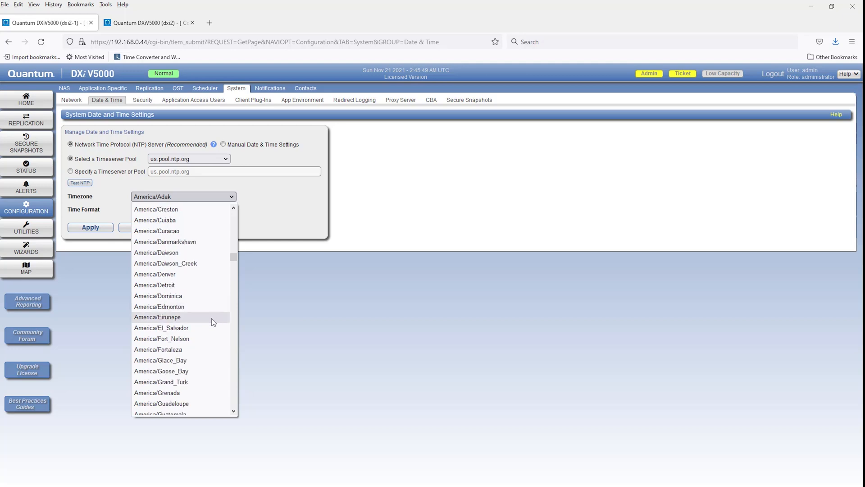
pyautogui.click(166, 273)
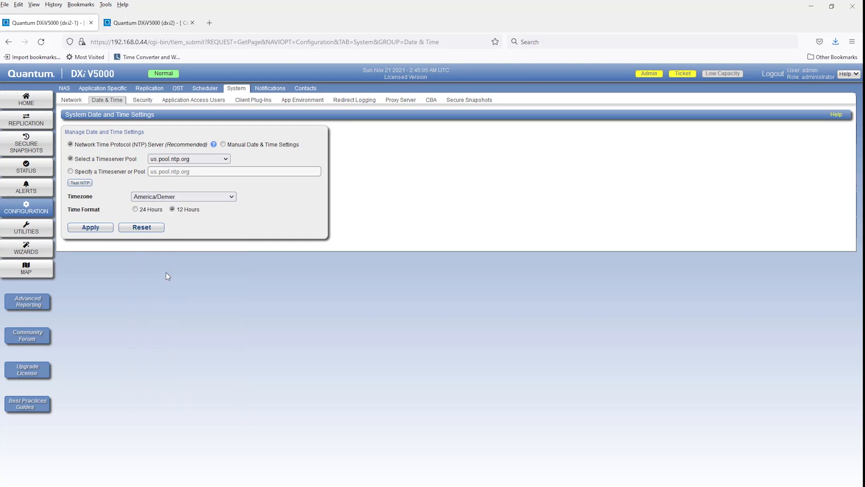
pyautogui.click(86, 228)
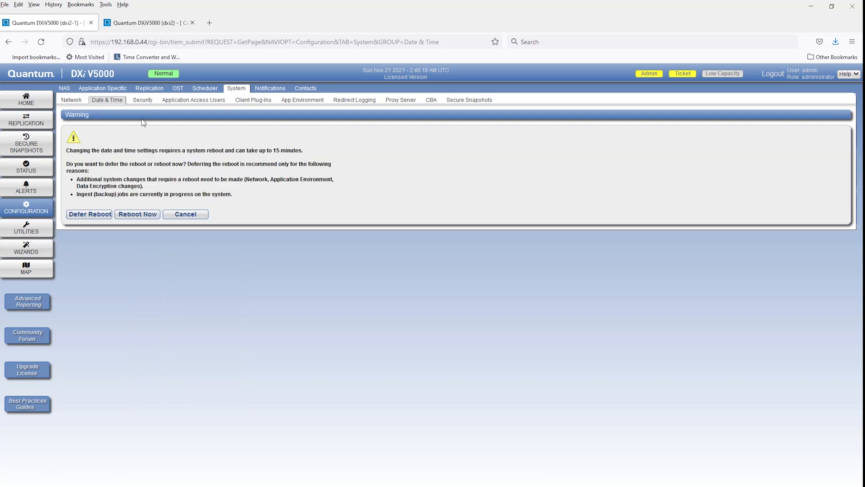
pyautogui.click(89, 216)
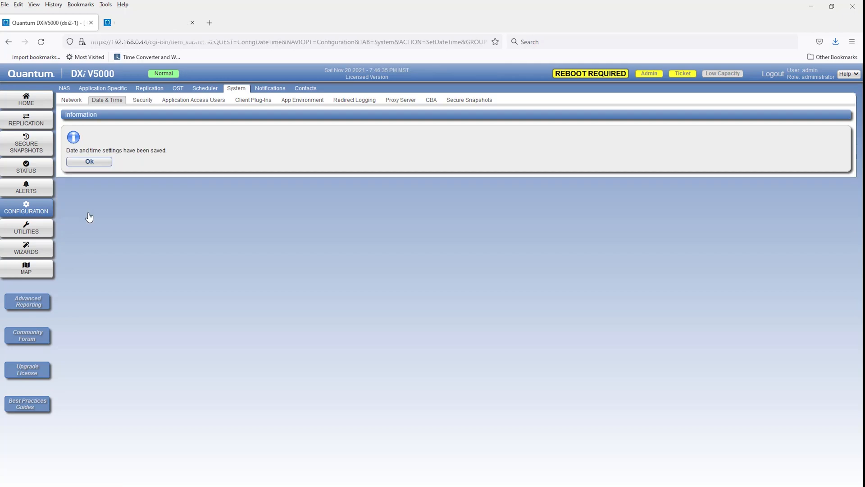
pyautogui.click(90, 163)
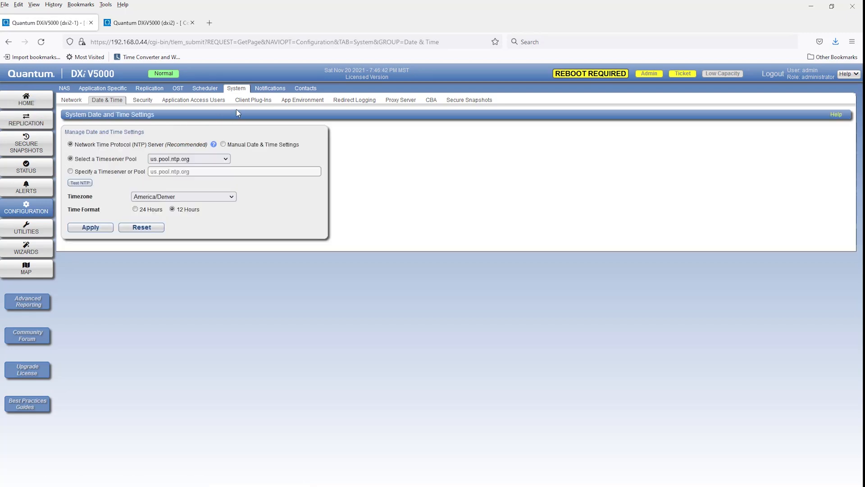
# Enable Secure Snapshots in the system's global configuration and apply the setting.
pyautogui.click(236, 88)
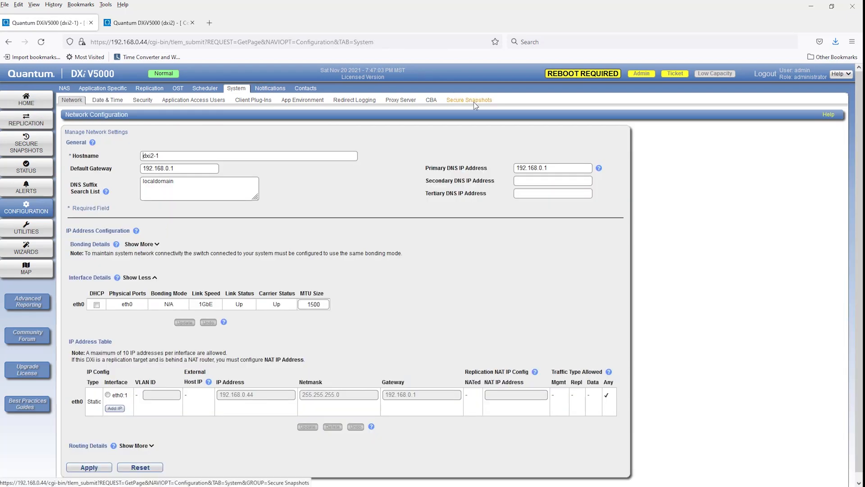
pyautogui.click(474, 102)
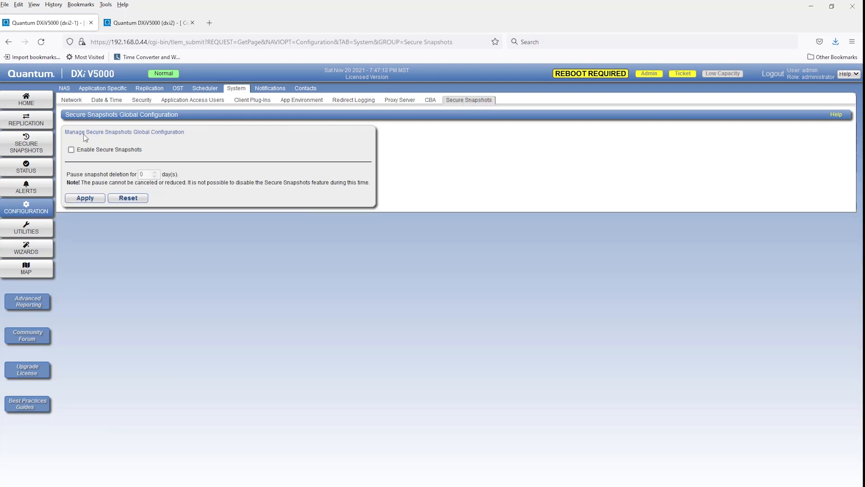
pyautogui.click(72, 150)
pyautogui.click(91, 199)
# Restart the DXi system to complete the deferred reboot.
pyautogui.click(28, 231)
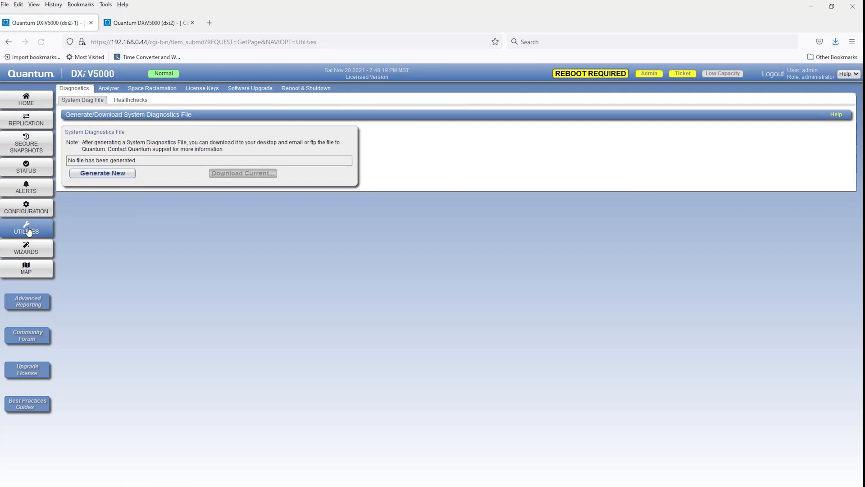
pyautogui.click(304, 88)
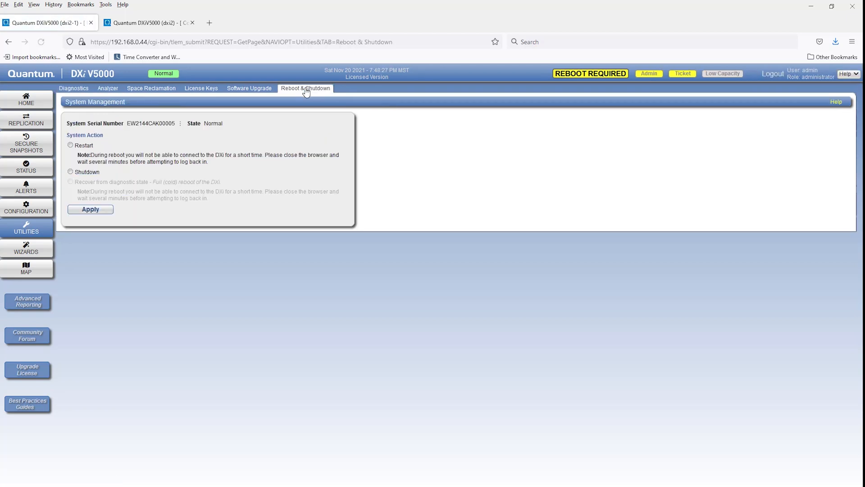
pyautogui.click(83, 145)
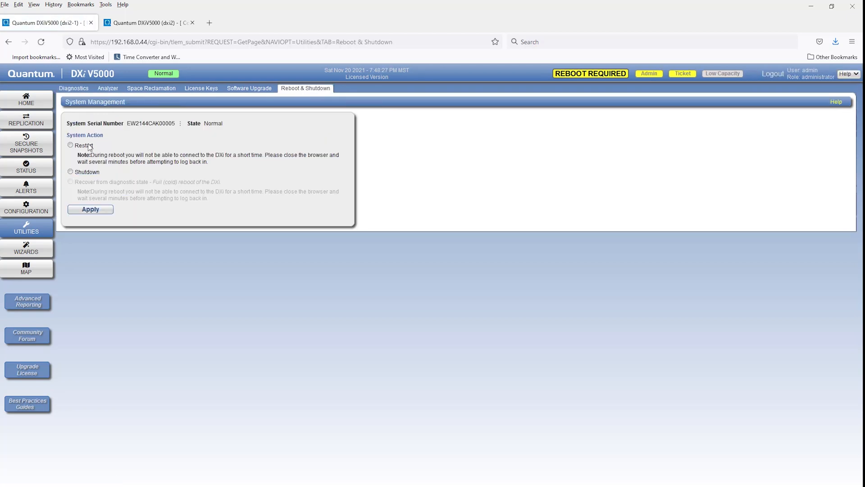
pyautogui.click(94, 210)
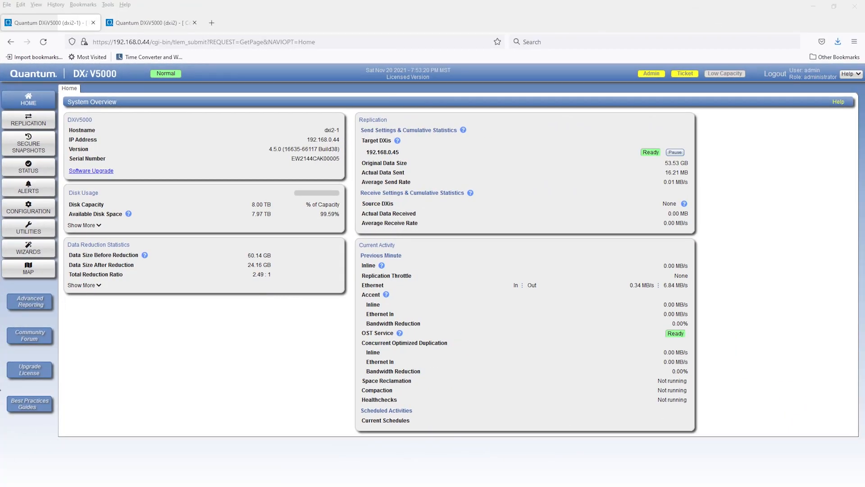
# Review the DXi2-1_test share's snapshot and replication settings without changing them, and check the list of saved share snapshots.
pyautogui.click(21, 211)
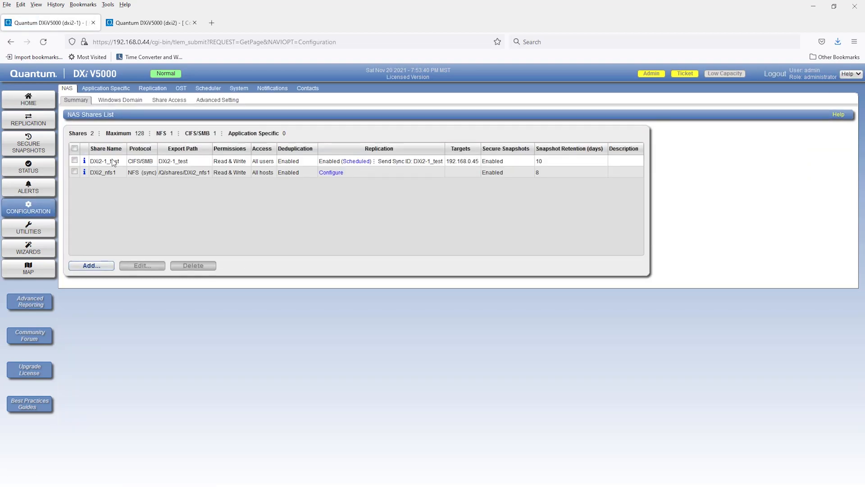
pyautogui.click(74, 161)
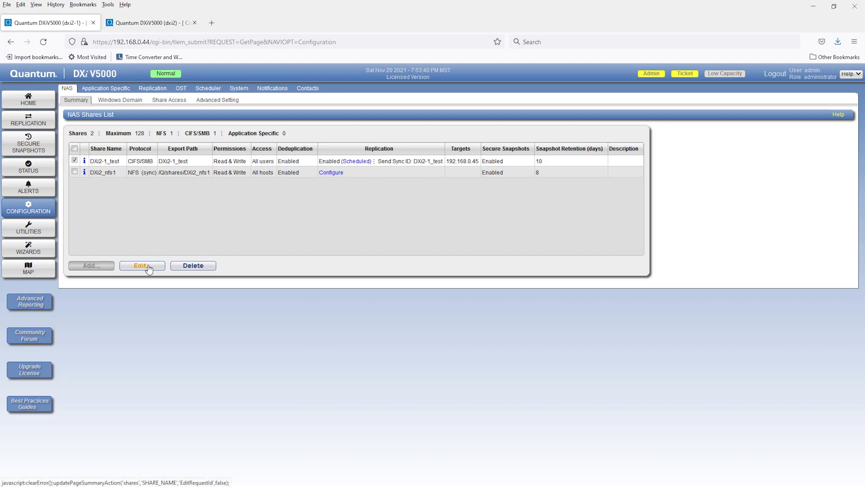
pyautogui.click(148, 267)
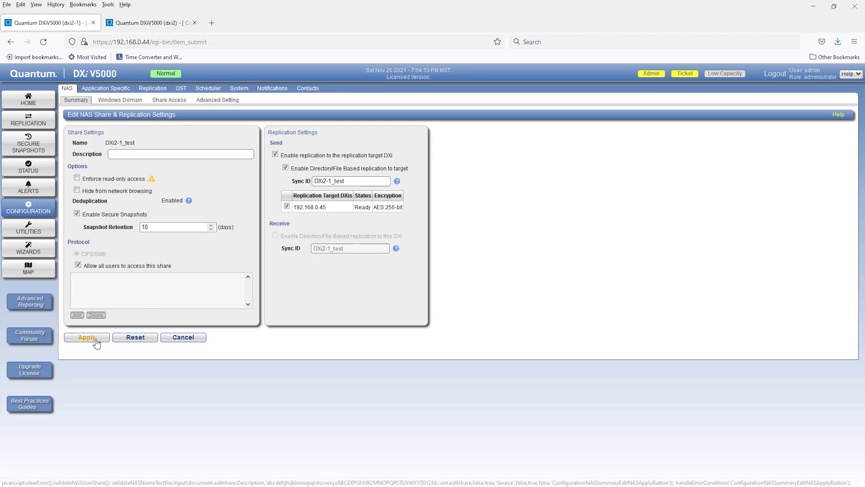
pyautogui.click(177, 342)
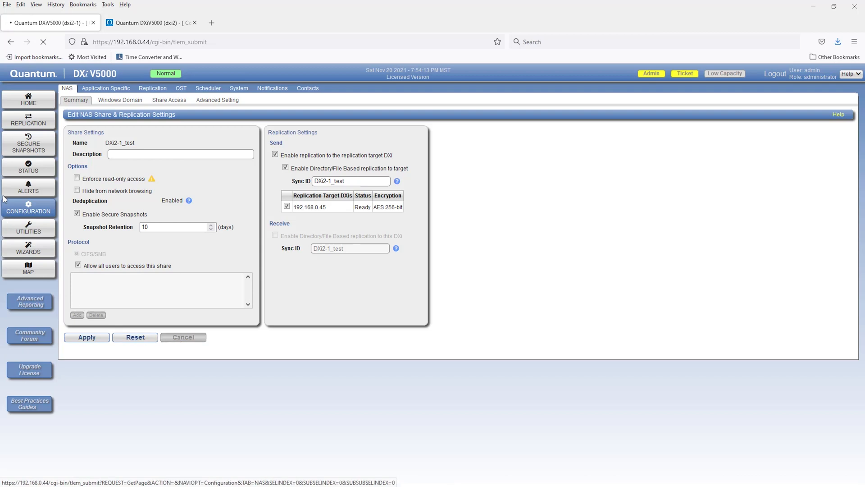
pyautogui.click(25, 147)
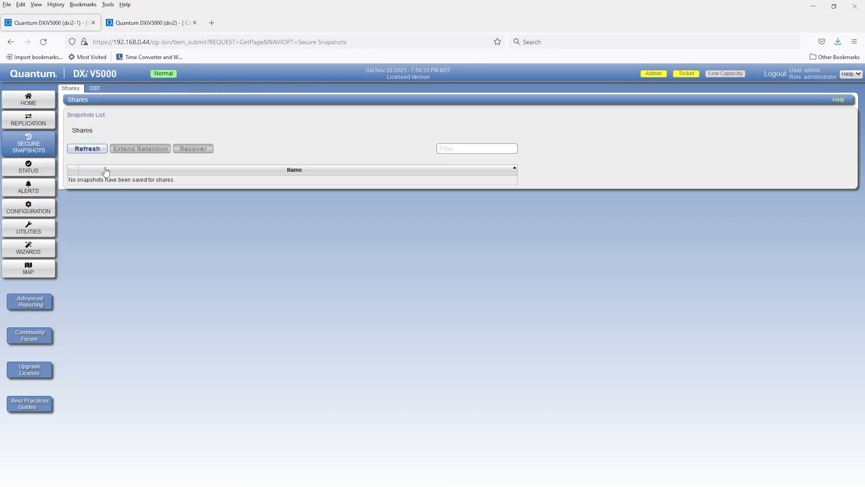
# Create a Secure Snapshots schedule event for Shares starting 11/20/2021 at 8:00 PM.
pyautogui.click(30, 210)
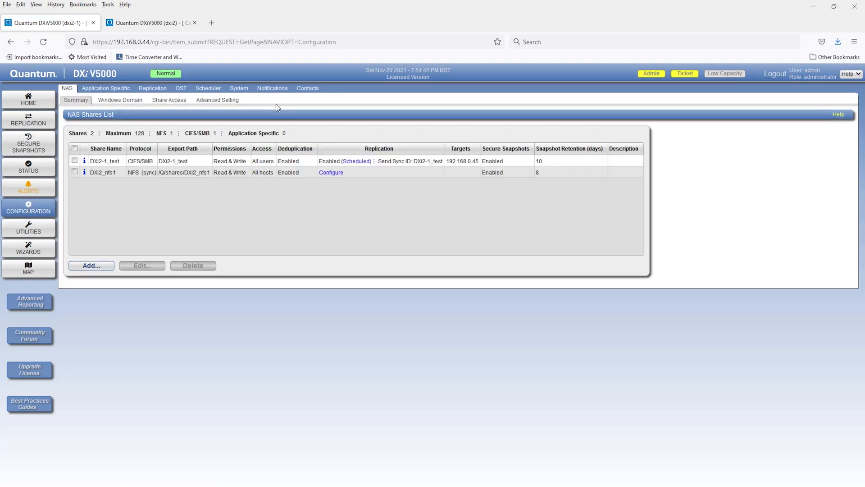
pyautogui.click(209, 89)
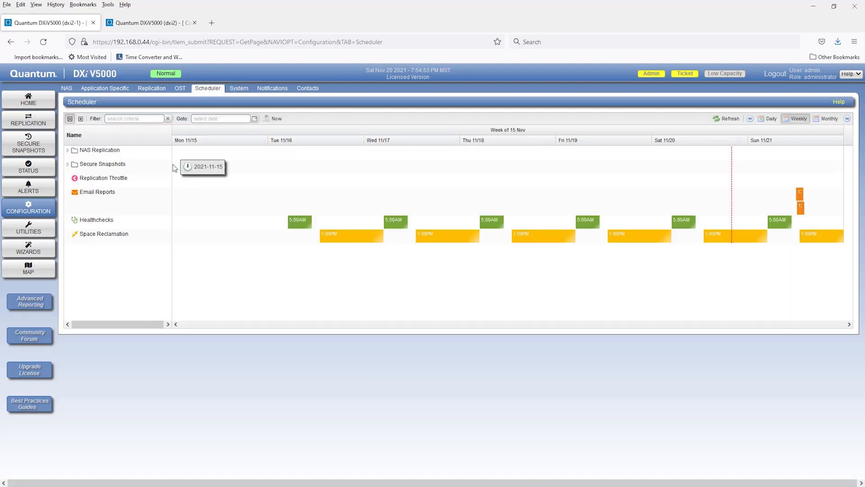
pyautogui.click(68, 165)
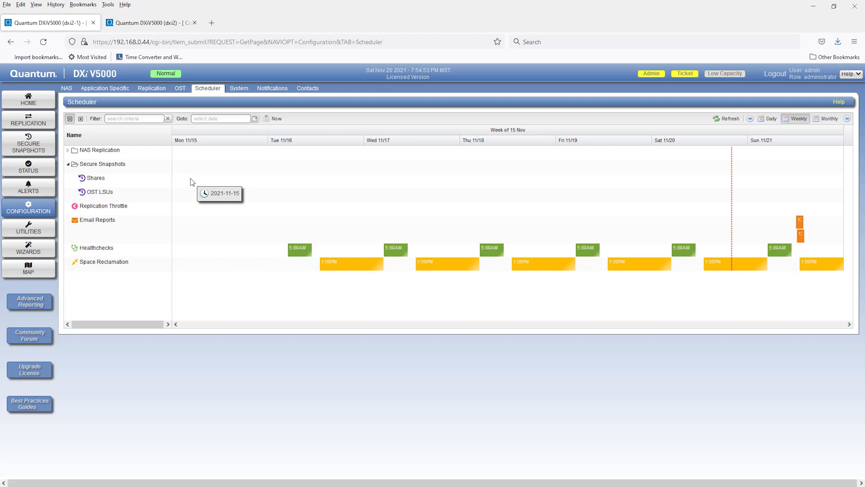
pyautogui.click(168, 180)
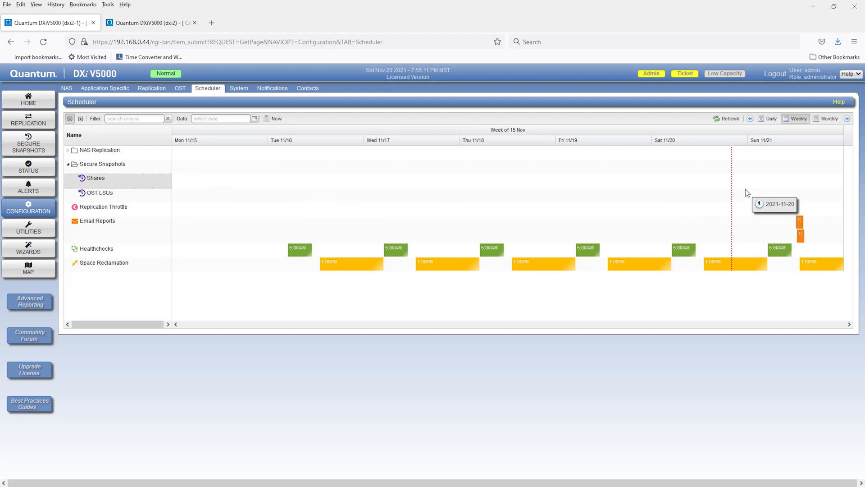
pyautogui.moveTo(735, 179); pyautogui.dragTo(761, 187)
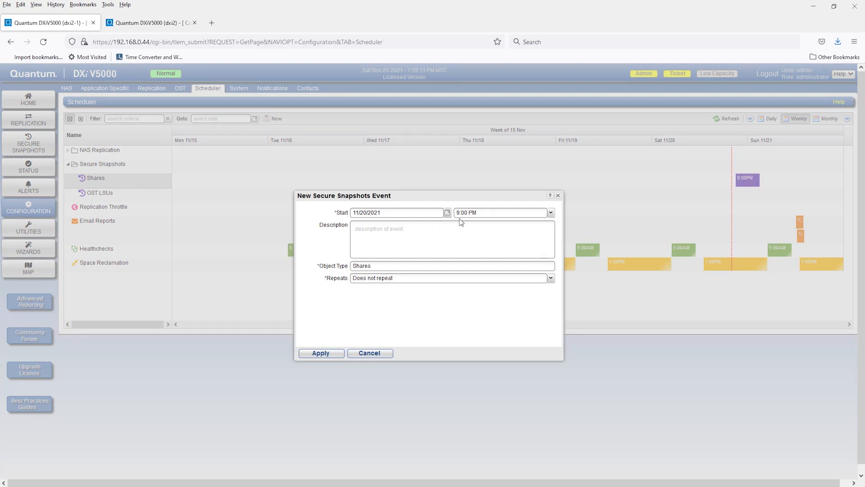
pyautogui.click(551, 215)
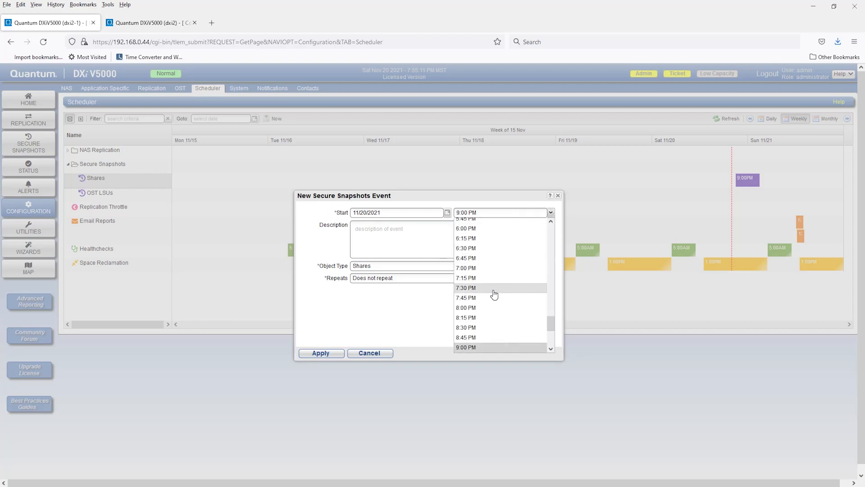
pyautogui.click(490, 309)
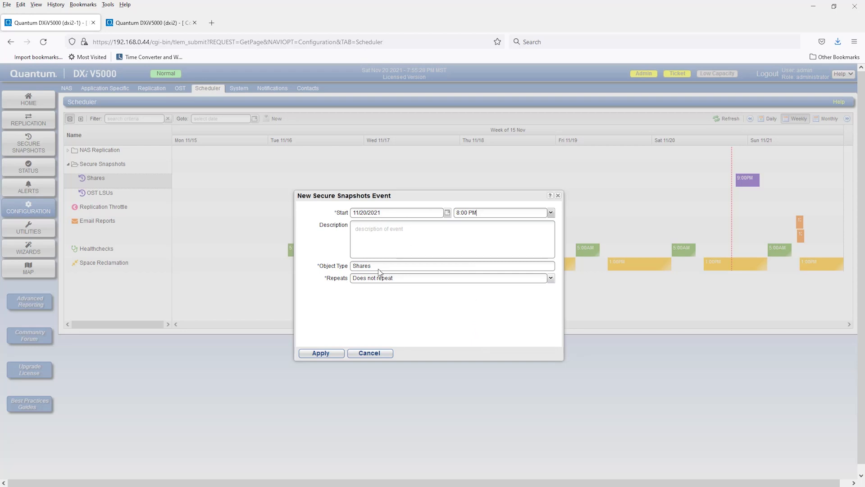
# Make the snapshot event repeat daily, every 1 day and continuing forever, and apply it.
pyautogui.click(467, 278)
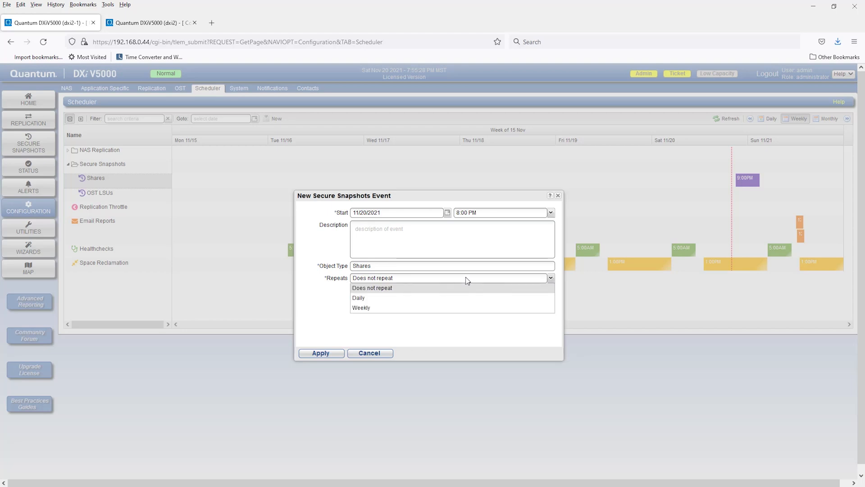
pyautogui.click(428, 299)
pyautogui.click(458, 306)
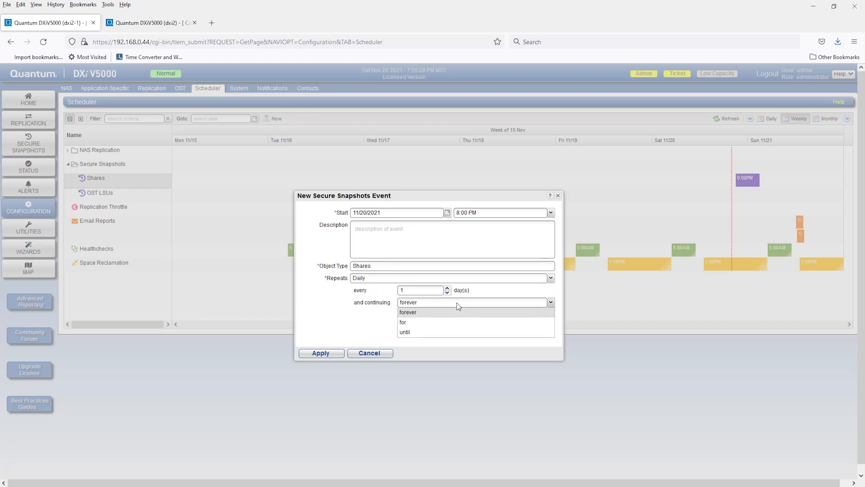
pyautogui.click(374, 318)
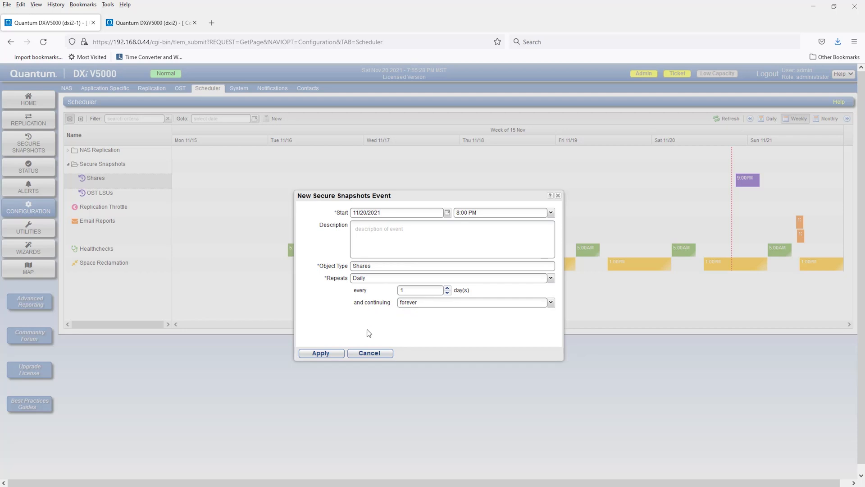
pyautogui.click(321, 352)
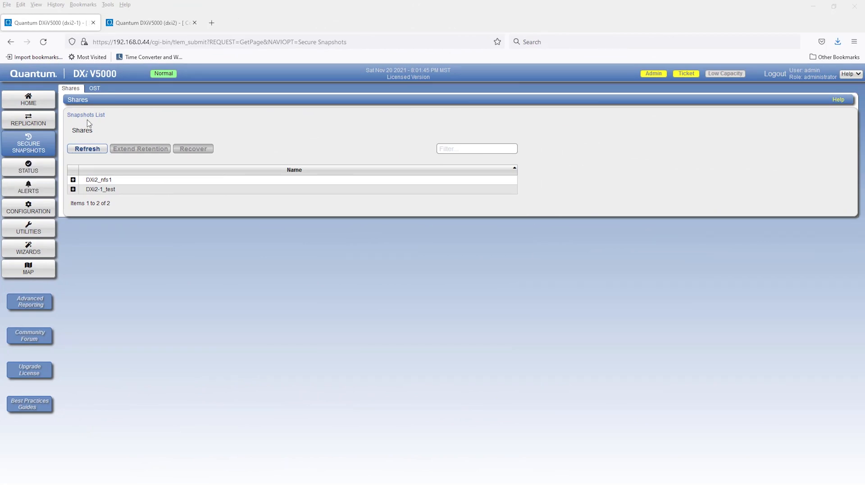
# Select the DXi2-1_test share's snapshot and review its retention extension options without applying any change.
pyautogui.click(73, 189)
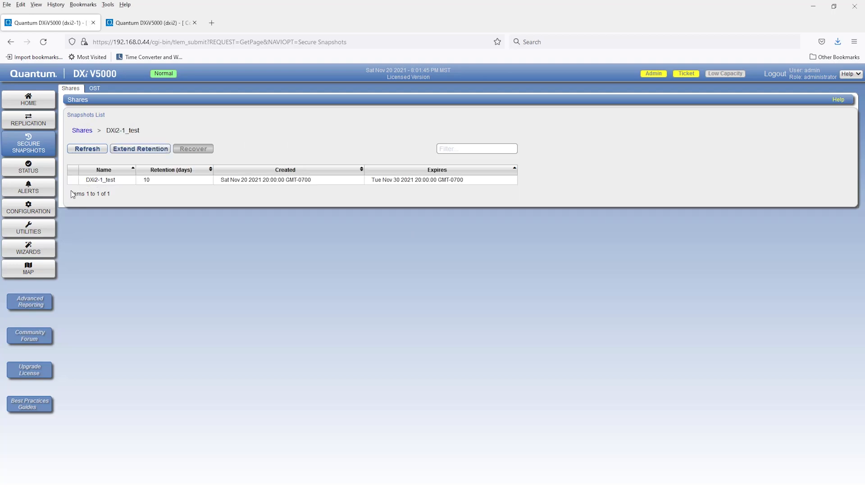
pyautogui.click(107, 182)
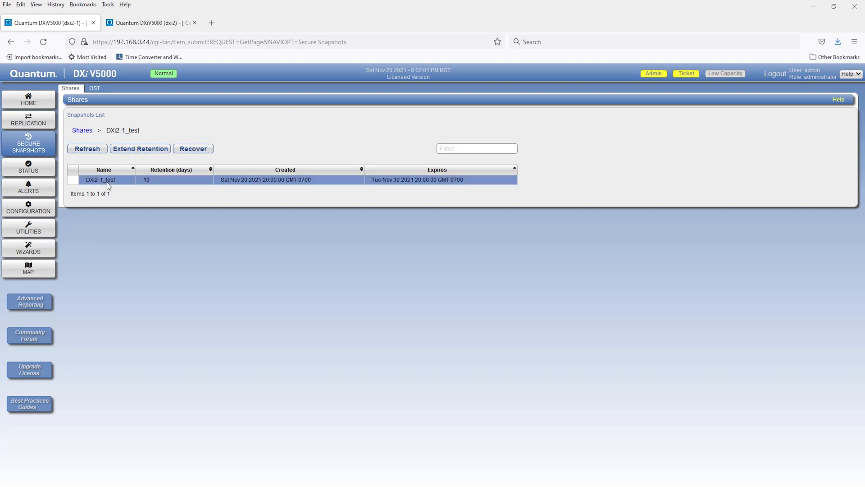
pyautogui.click(140, 151)
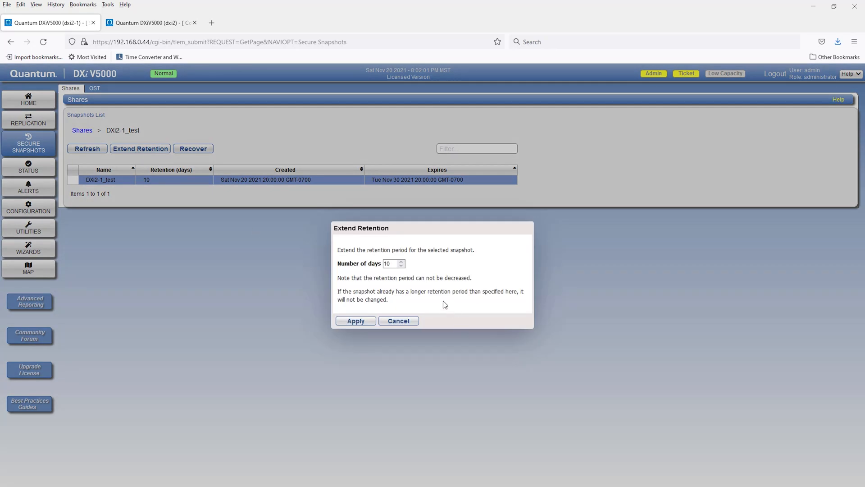
pyautogui.click(407, 322)
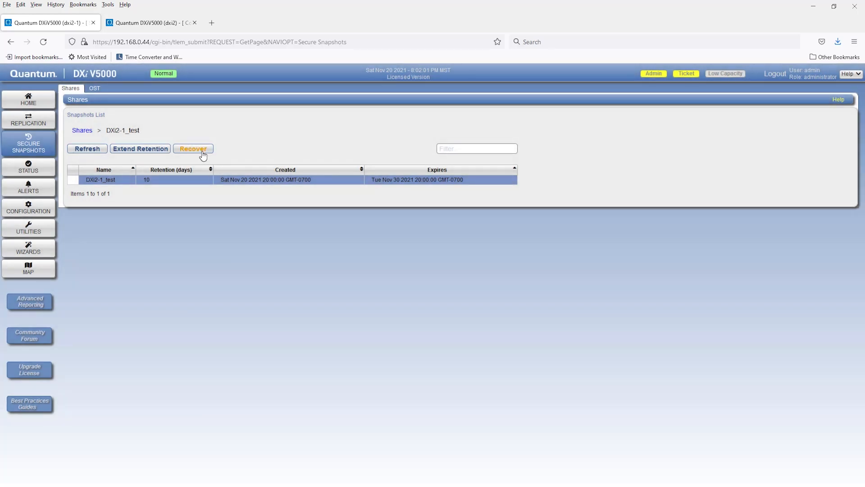
# Review the recovery option for the selected DXi2-1_test snapshot without applying it.
pyautogui.click(202, 154)
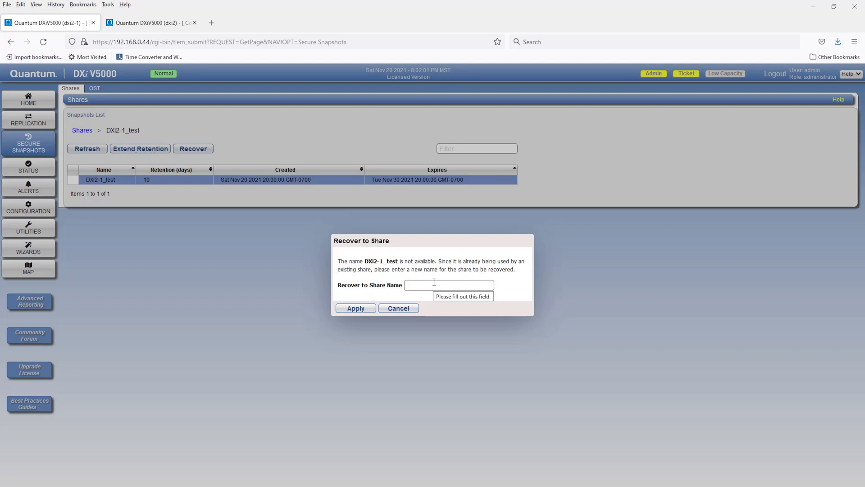
pyautogui.click(408, 307)
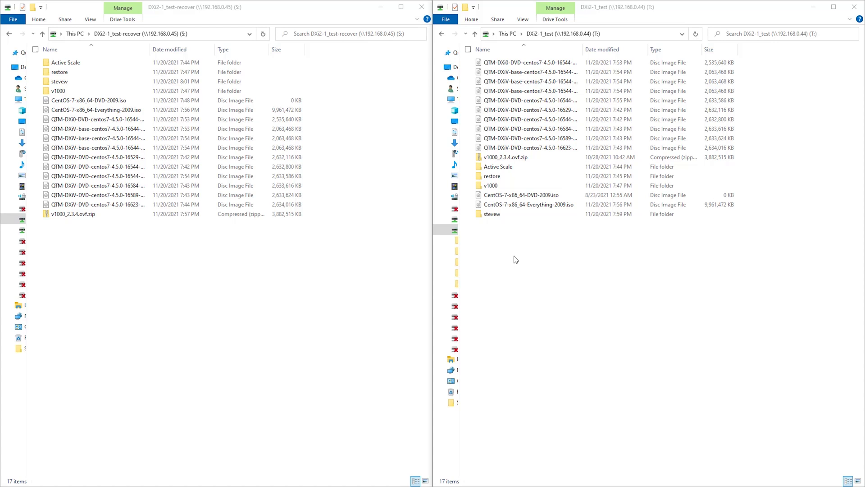
# Create test.txt on the DXi2-1_test share, enter 1 as its content, save it, and place its Notepad window beside the share's folder.
pyautogui.click(519, 244)
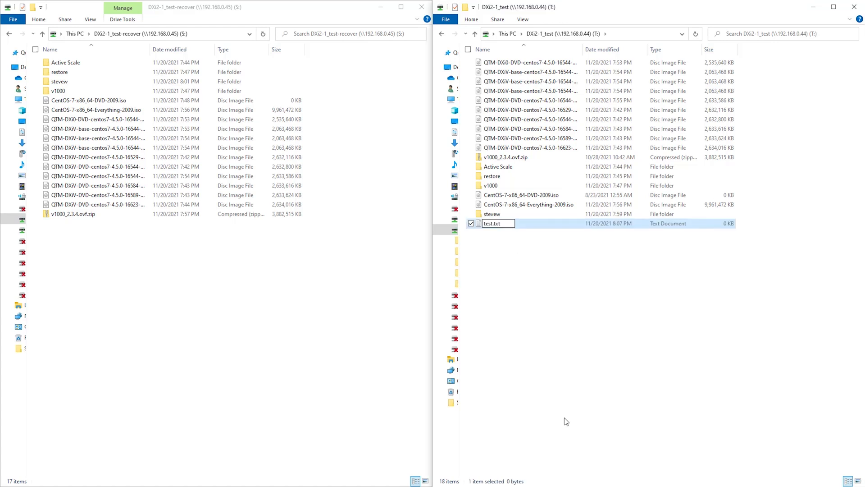
pyautogui.click(478, 223)
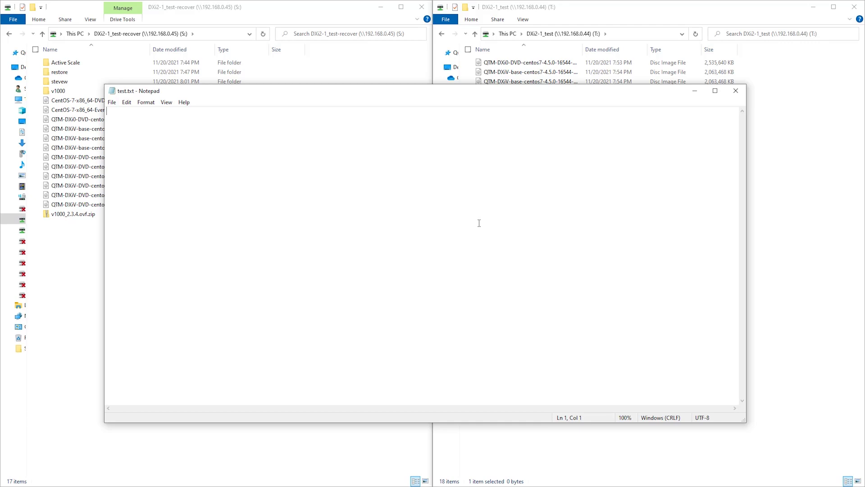
pyautogui.write('1')
pyautogui.click(113, 103)
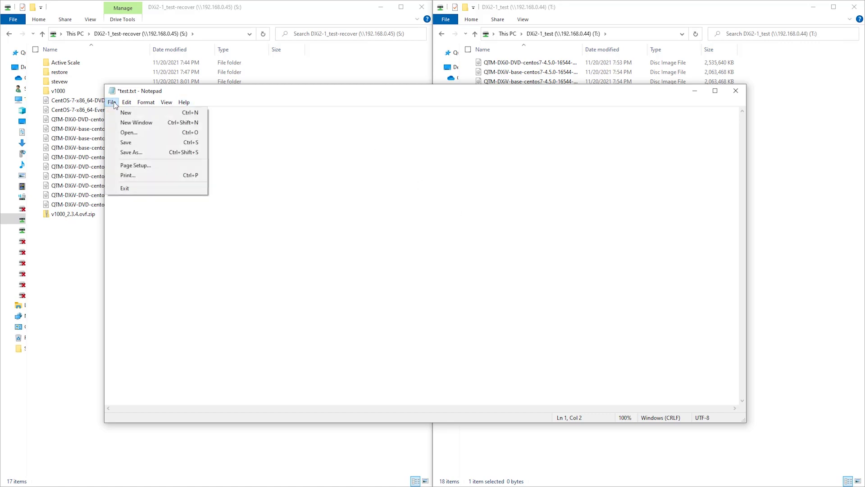
pyautogui.click(126, 143)
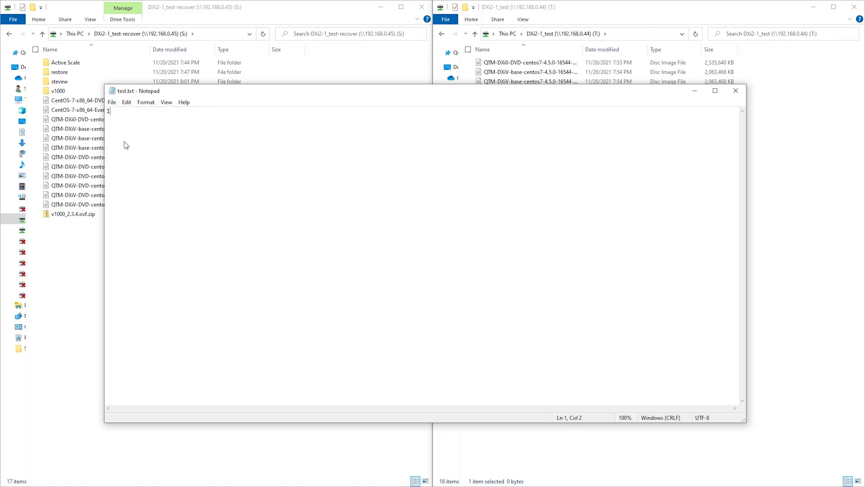
pyautogui.press('super+Left')
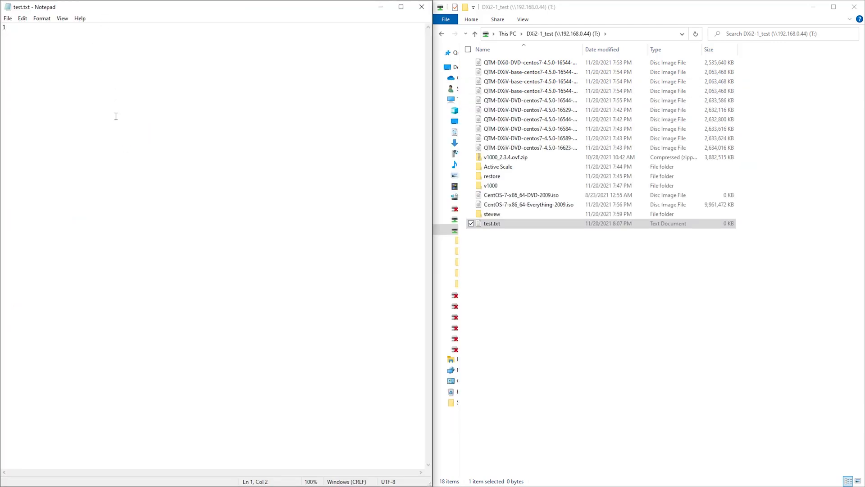
# Bring the PuTTY session for 192.168.0.44 into view to review the syscli --add securesnapshot command, and move it out of view again.
pyautogui.click(591, 223)
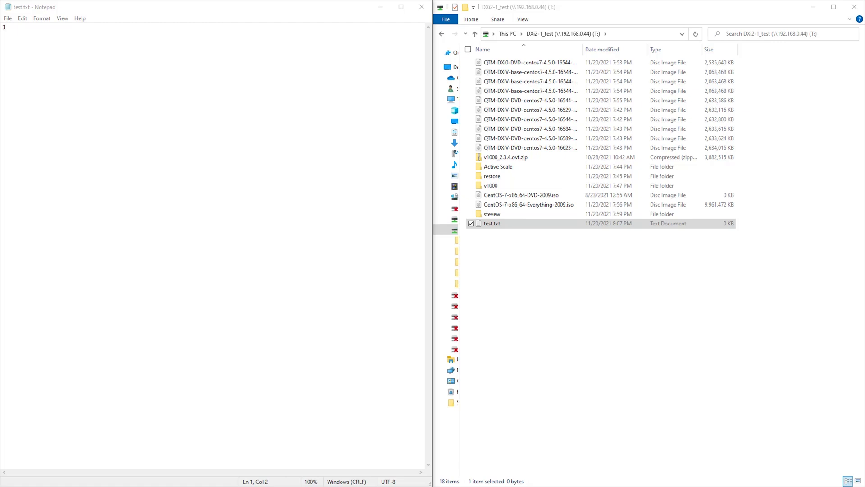
pyautogui.moveTo(864, 212); pyautogui.dragTo(264, 255)
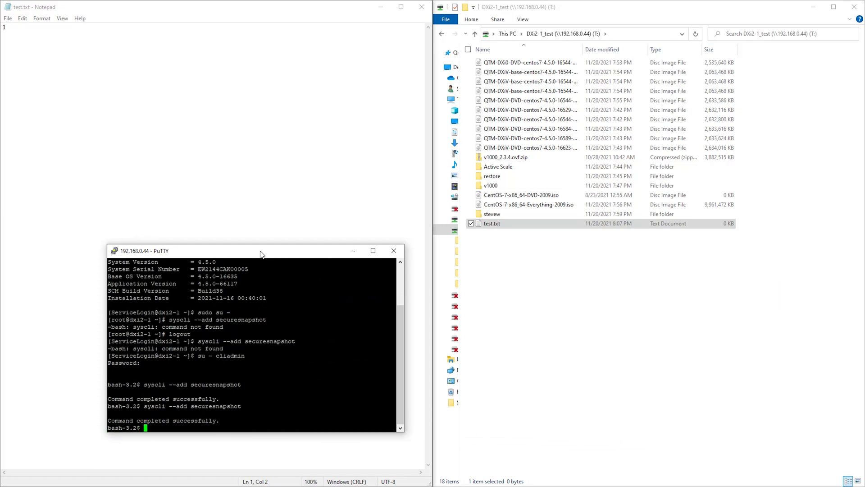
pyautogui.moveTo(261, 253); pyautogui.dragTo(864, 270)
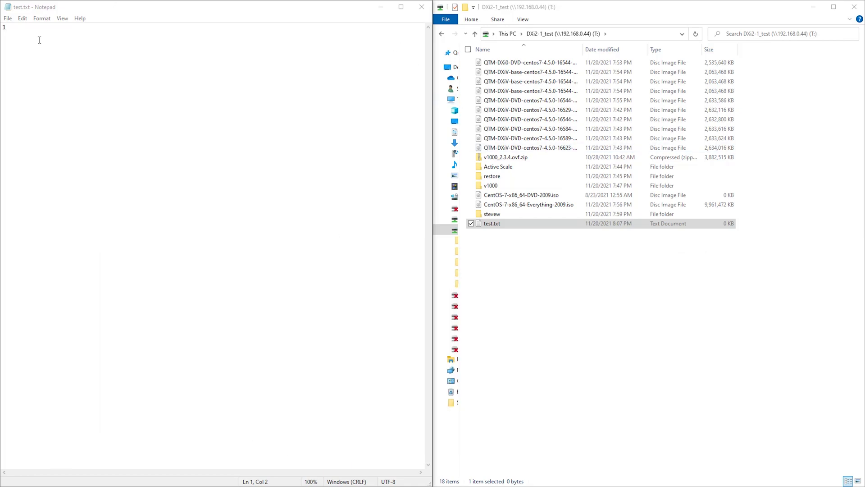
# Replace the content of test.txt with 2 and save the file.
pyautogui.click(23, 30)
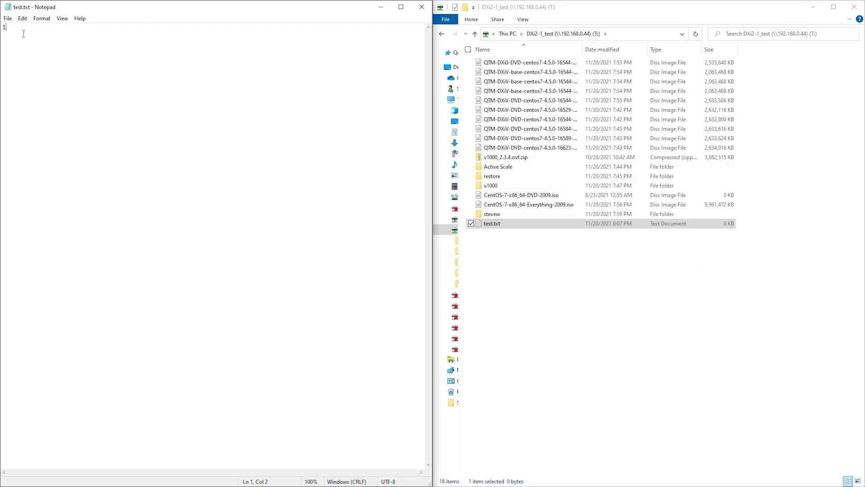
pyautogui.press('BackSpace')
pyautogui.write('2')
pyautogui.click(13, 20)
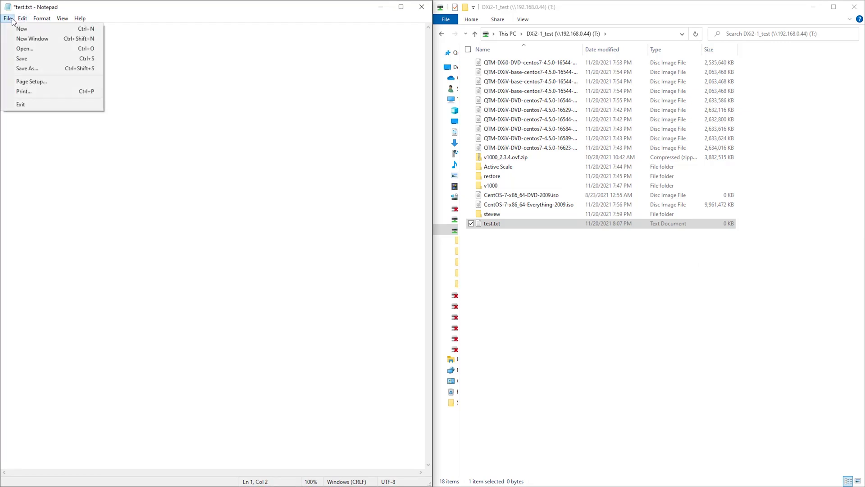
pyautogui.click(23, 60)
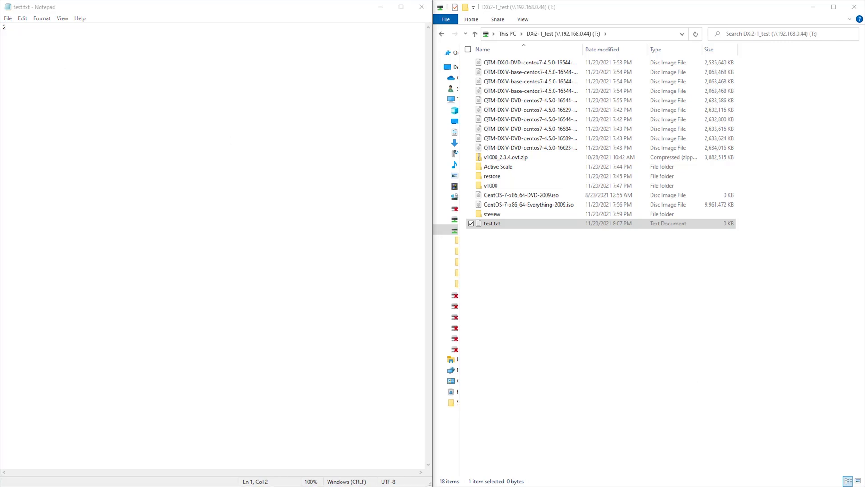
# Replace the content of test.txt with 3 and save the file.
pyautogui.moveTo(7, 28); pyautogui.dragTo(2, 27)
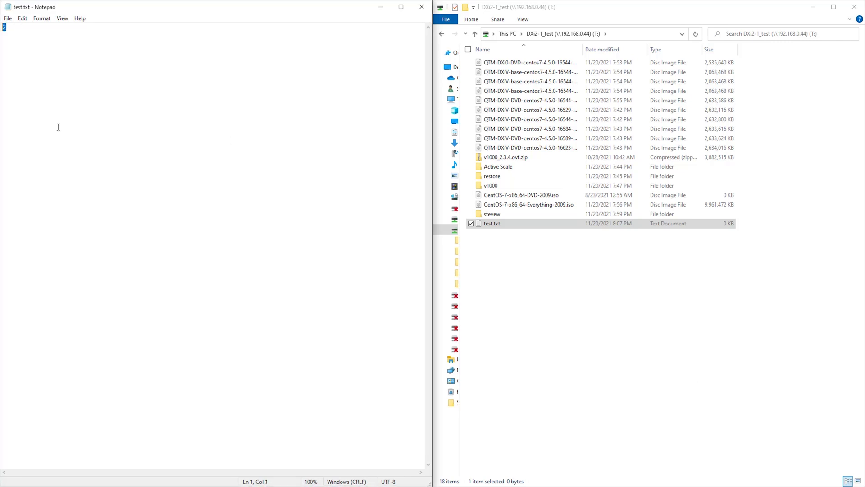
pyautogui.write('3')
pyautogui.click(8, 19)
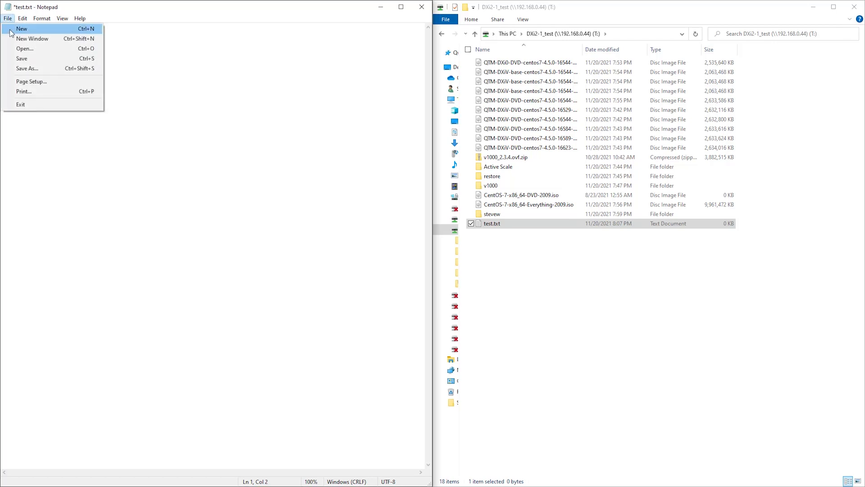
pyautogui.click(22, 58)
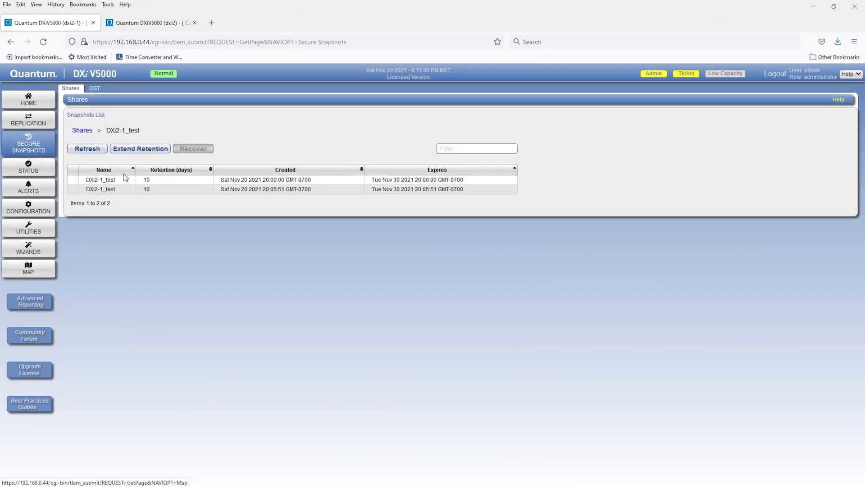
# Refresh the DXi2-1_test snapshots list and recover the snapshot created at 20:08:58 to a new share named testtxt-1.
pyautogui.click(92, 150)
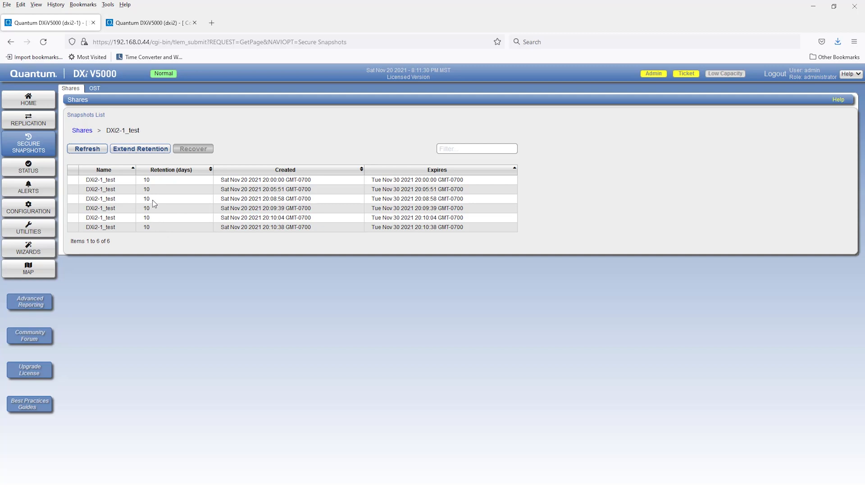
pyautogui.click(120, 201)
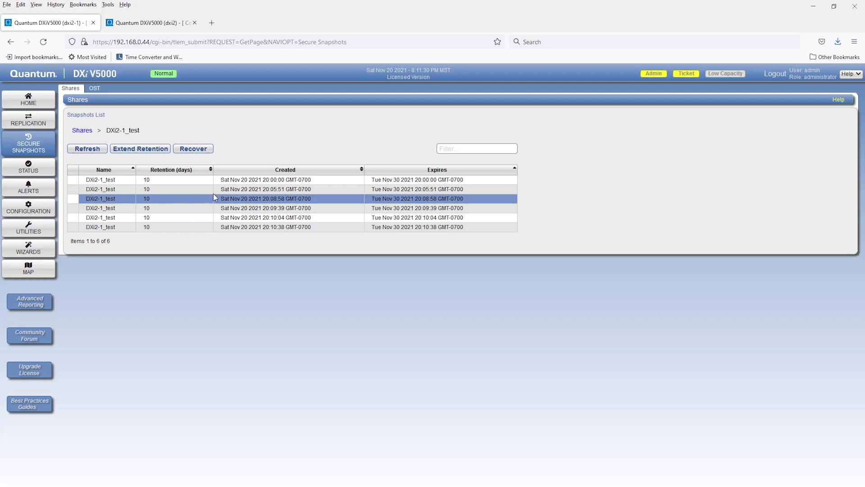
pyautogui.click(193, 149)
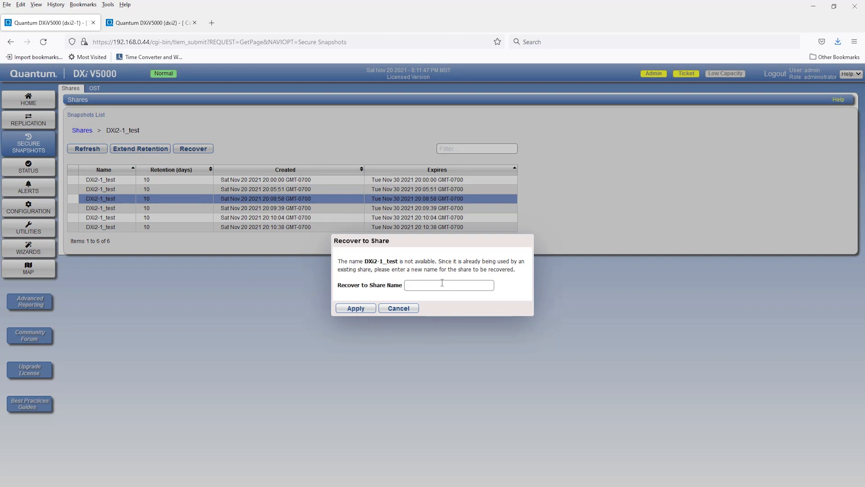
pyautogui.write('testtxt-1')
pyautogui.click(355, 309)
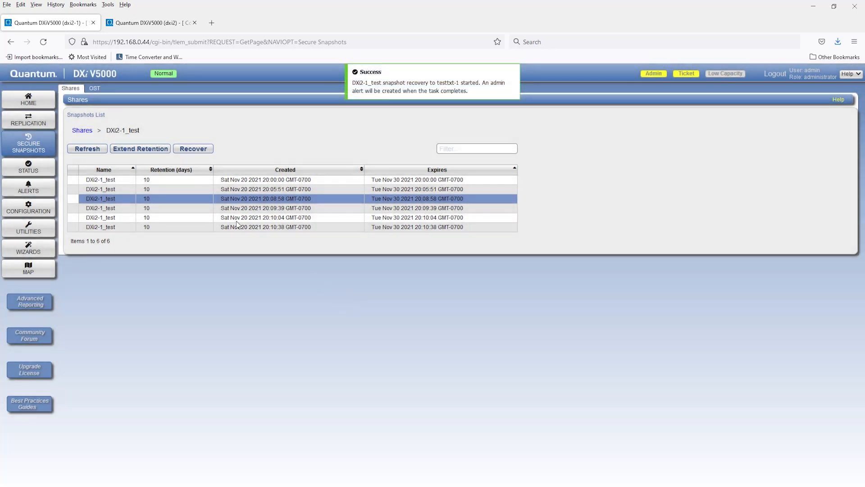
pyautogui.click(131, 207)
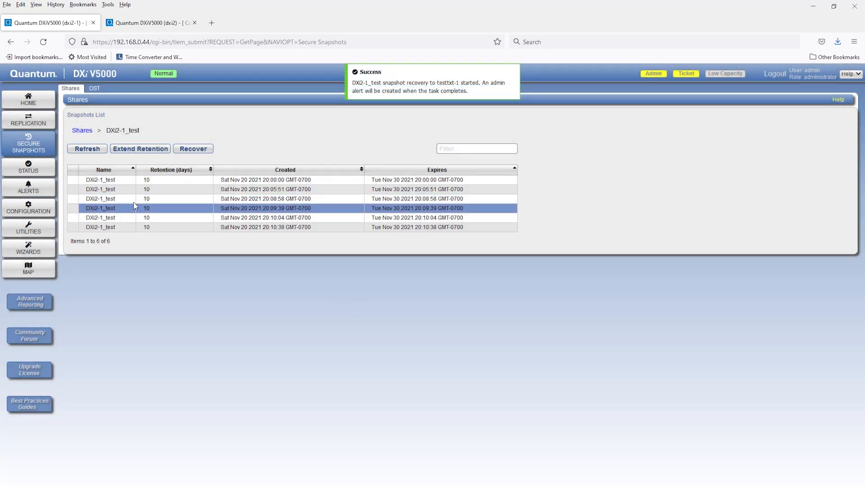
pyautogui.click(185, 153)
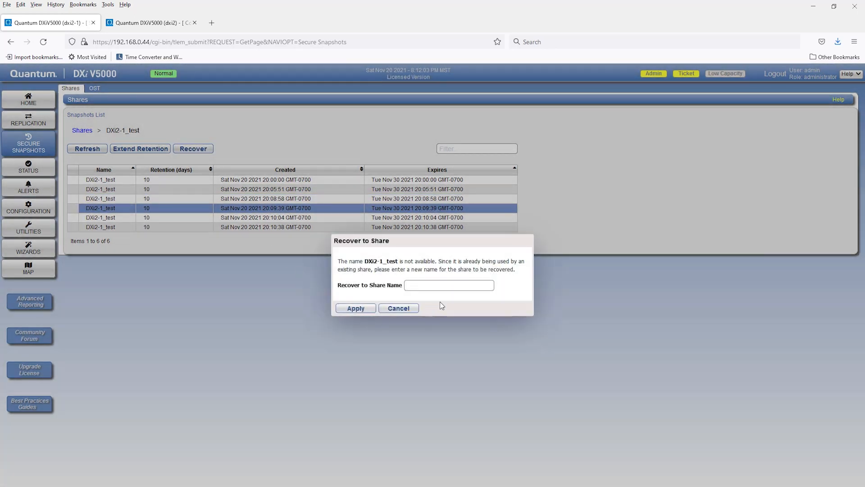
pyautogui.write('testtex')
pyautogui.press('BackSpace')
pyautogui.press('BackSpace')
pyautogui.press('BackSpace')
pyautogui.write('txt.2')
pyautogui.click(401, 308)
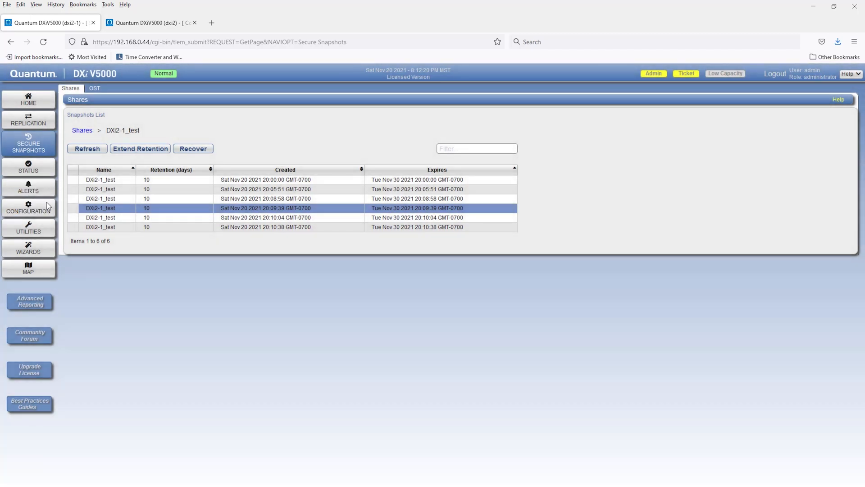
# Check the NAS shares list for recovered shares, viewing the DXi2-1_test snapshots list in between.
pyautogui.click(37, 212)
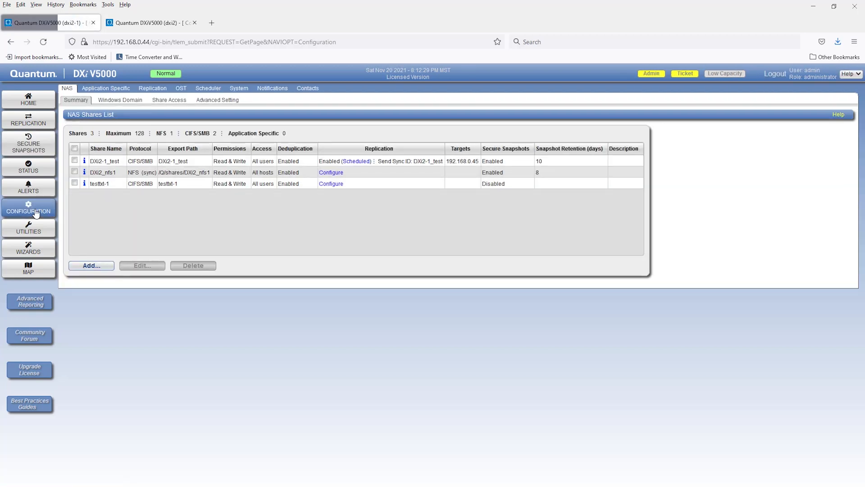
pyautogui.click(31, 149)
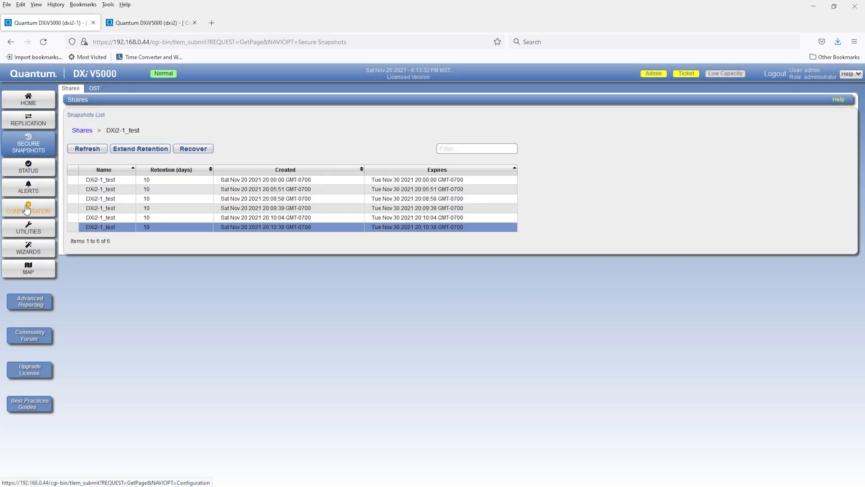
pyautogui.click(27, 209)
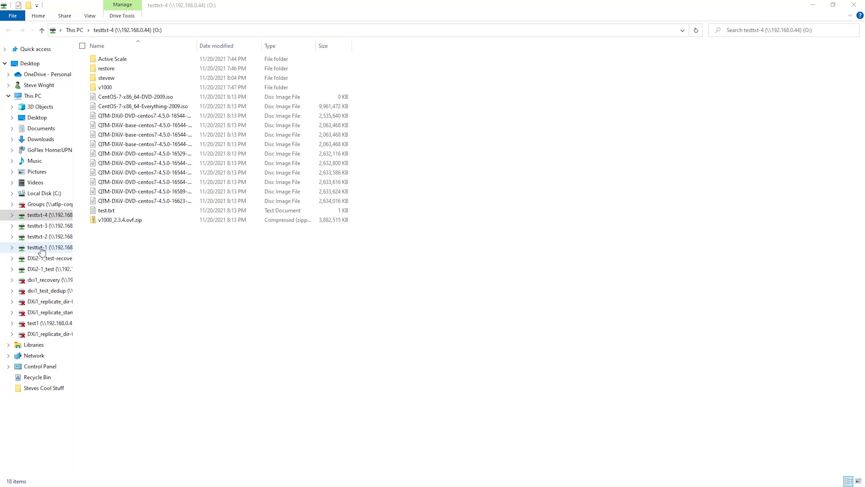
# Switch to File Explorer and check the content of test.txt on the recovered testtxt-1 share.
pyautogui.click(45, 248)
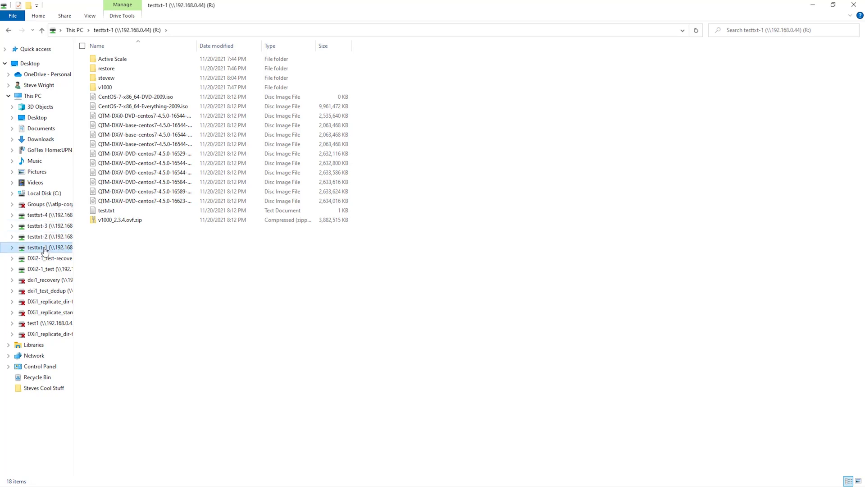
pyautogui.doubleClick(106, 210)
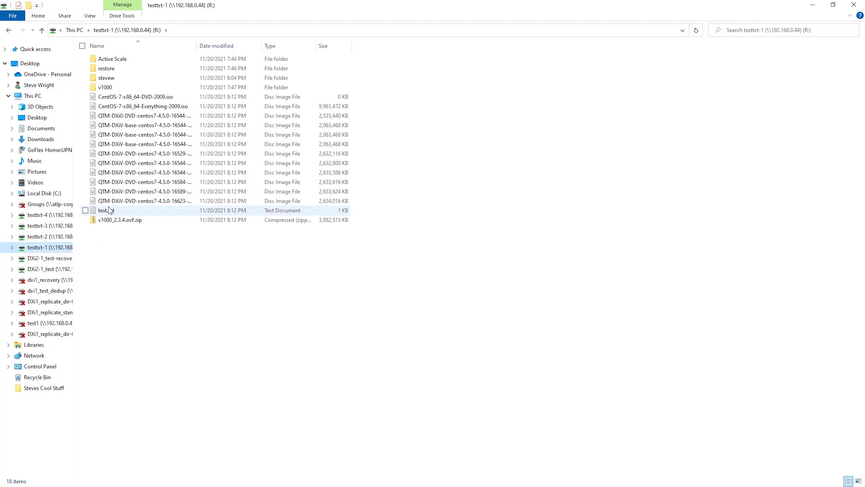
pyautogui.click(736, 91)
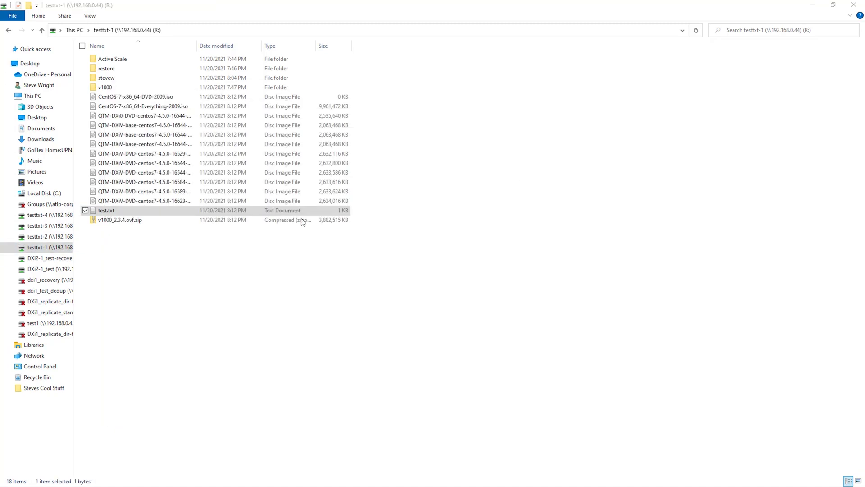
# Open test.txt on the testtxt-2 share, enter 2 as its content, and close the file.
pyautogui.click(47, 239)
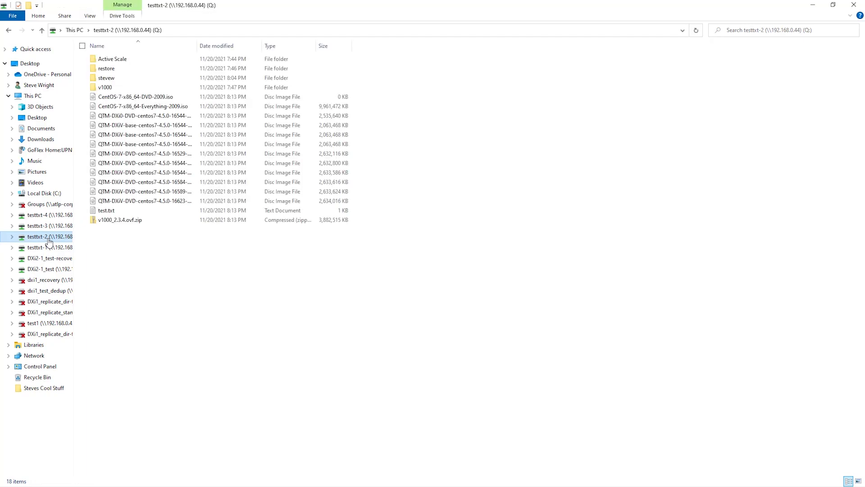
pyautogui.click(116, 212)
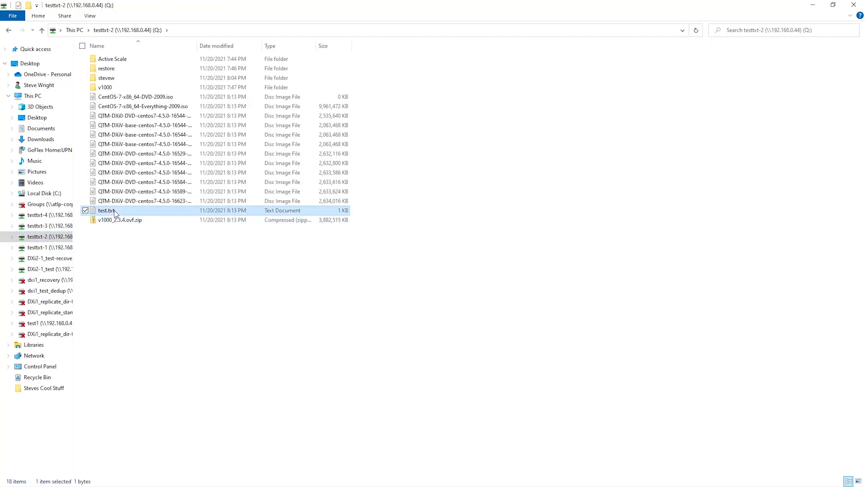
pyautogui.doubleClick(116, 213)
pyautogui.write('2')
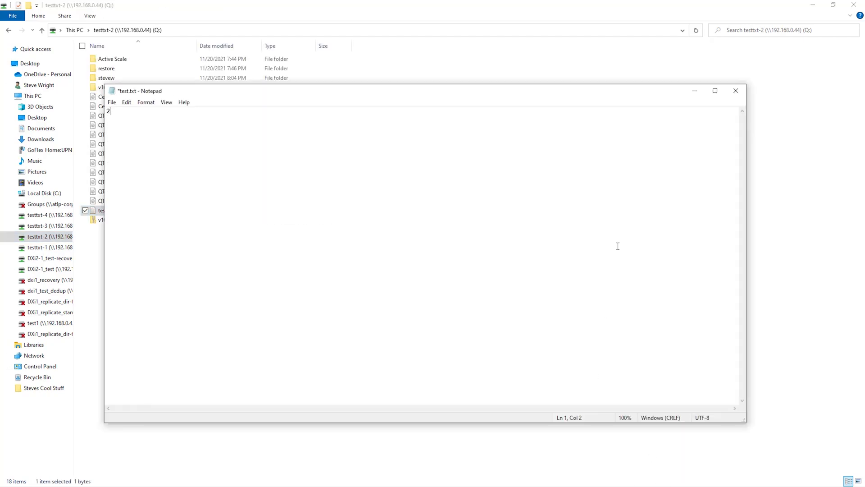
pyautogui.click(743, 96)
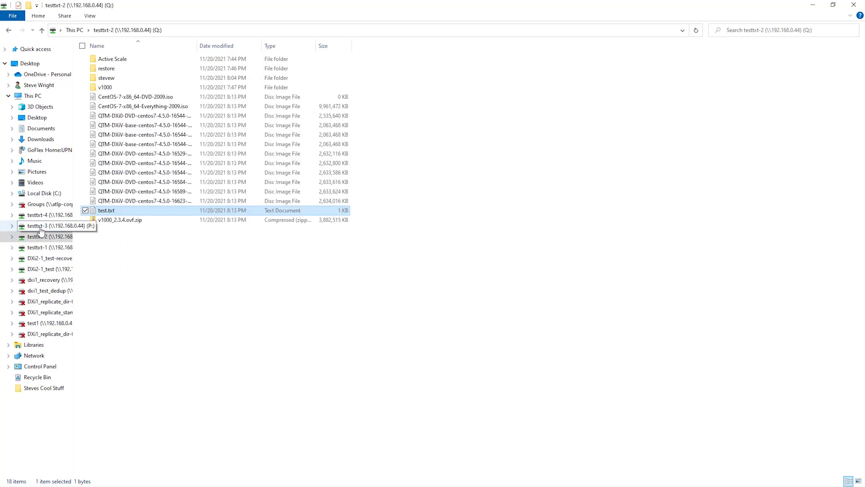
# Check the content of test.txt on the testtxt-3 and testtxt-4 shares, closing each file after viewing.
pyautogui.click(40, 226)
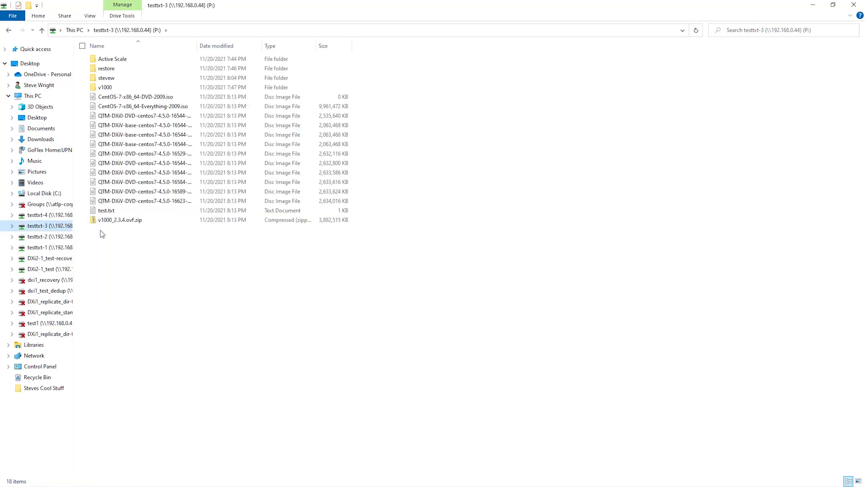
pyautogui.doubleClick(107, 210)
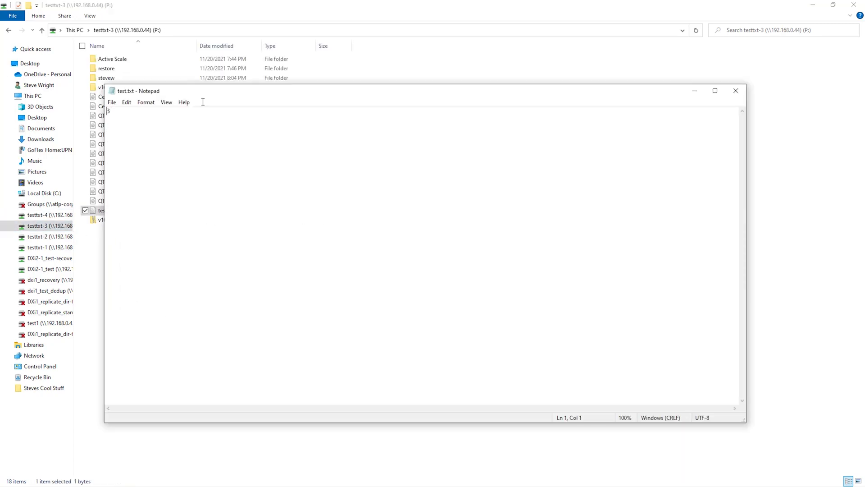
pyautogui.click(736, 92)
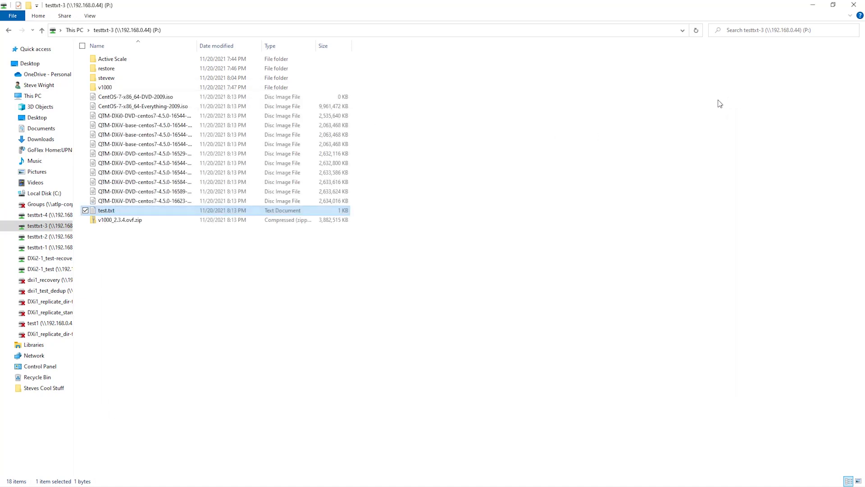
pyautogui.click(59, 216)
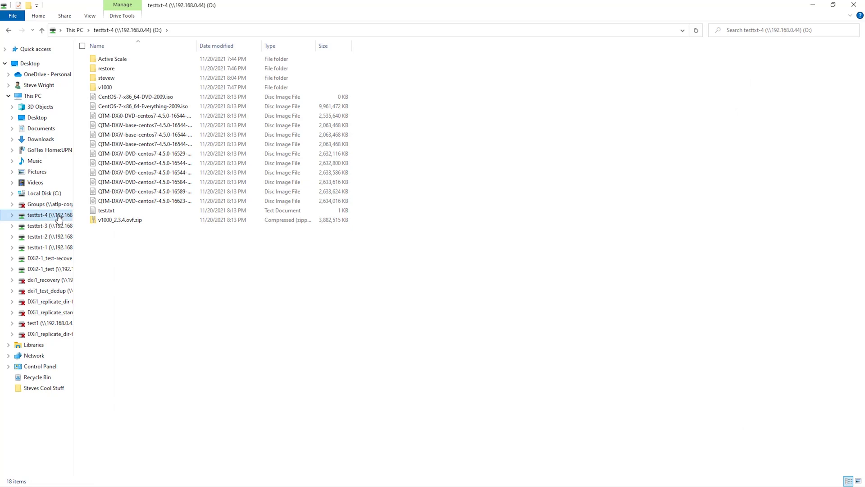
pyautogui.doubleClick(106, 210)
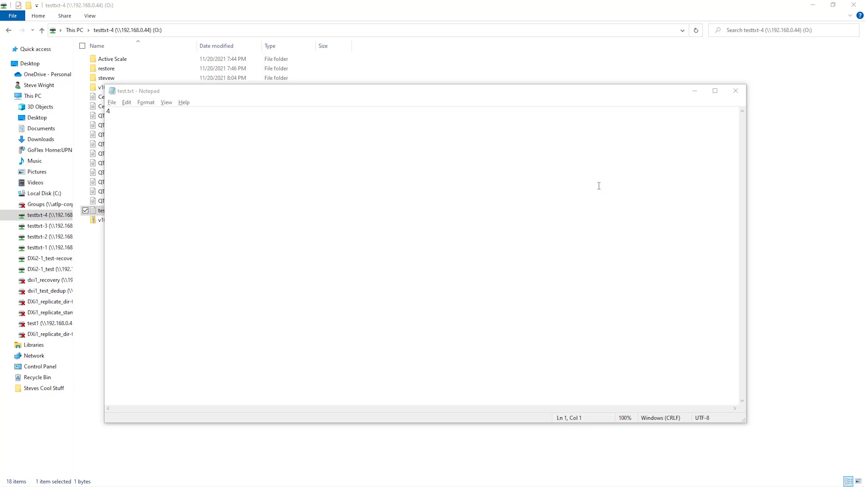
pyautogui.hotkey('alt', 'F4')
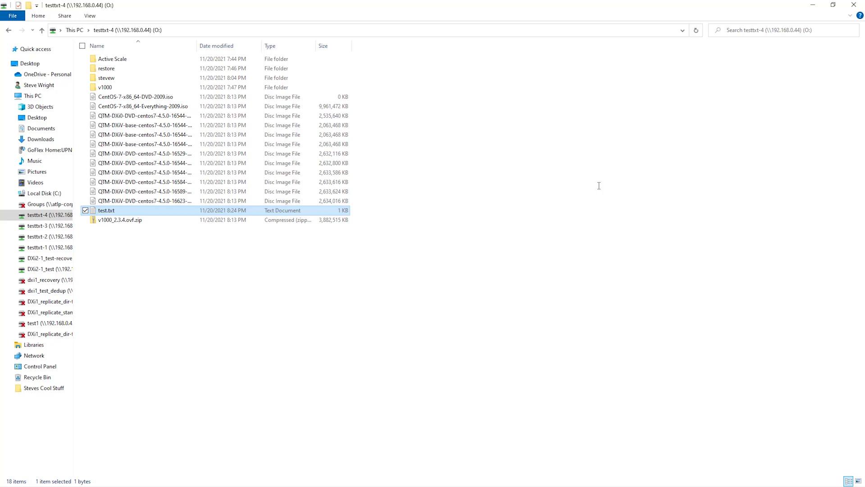